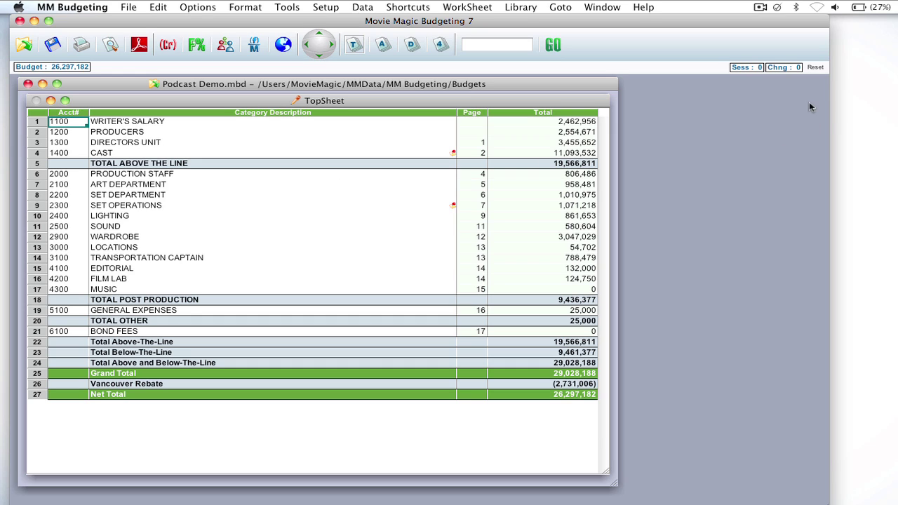
# Step: Close the Podcast Demo budget and go to the MovieMagic home folder on Macintosh HD
pyautogui.click(27, 84)
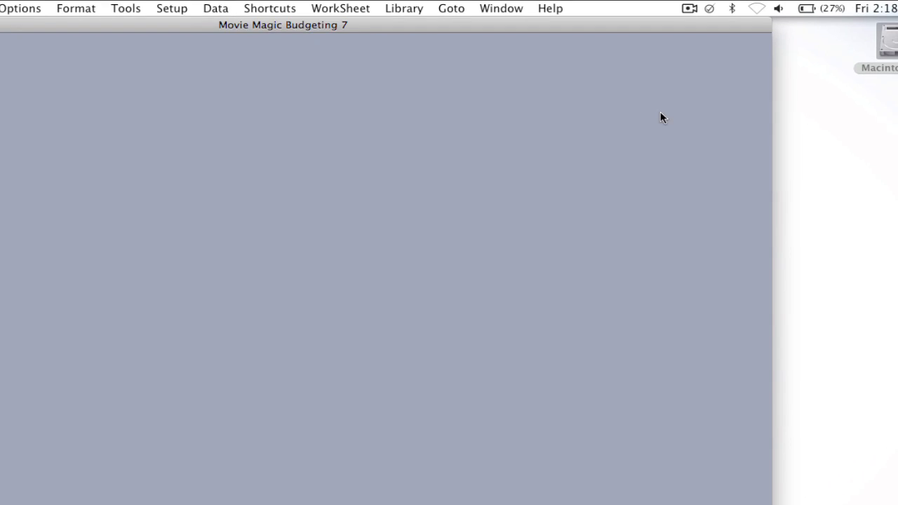
pyautogui.doubleClick(842, 68)
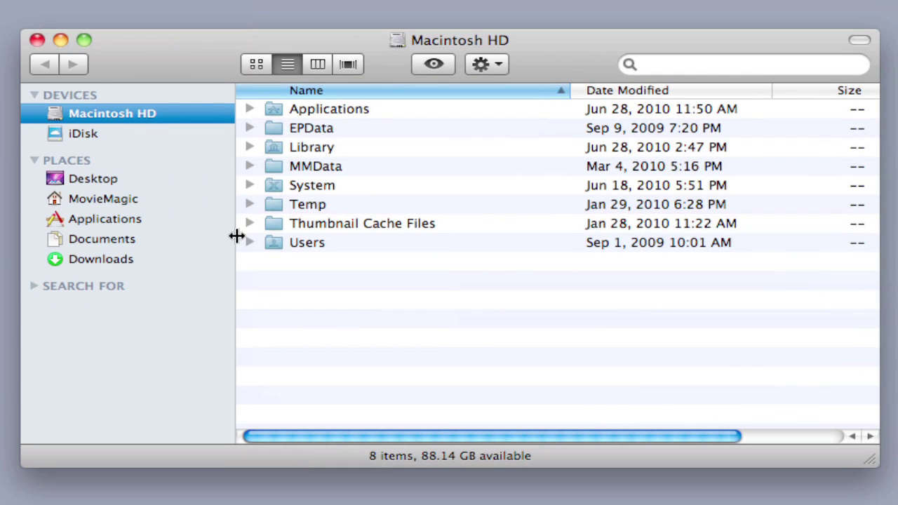
pyautogui.click(108, 199)
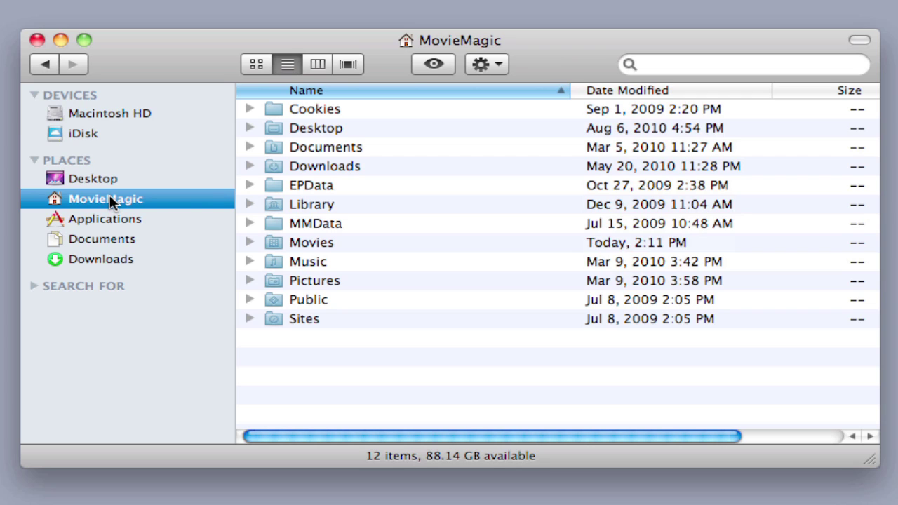
# Step: Drill into MMData > MM Budgeting > Back Ups to list the ten backup budgets
pyautogui.doubleClick(339, 223)
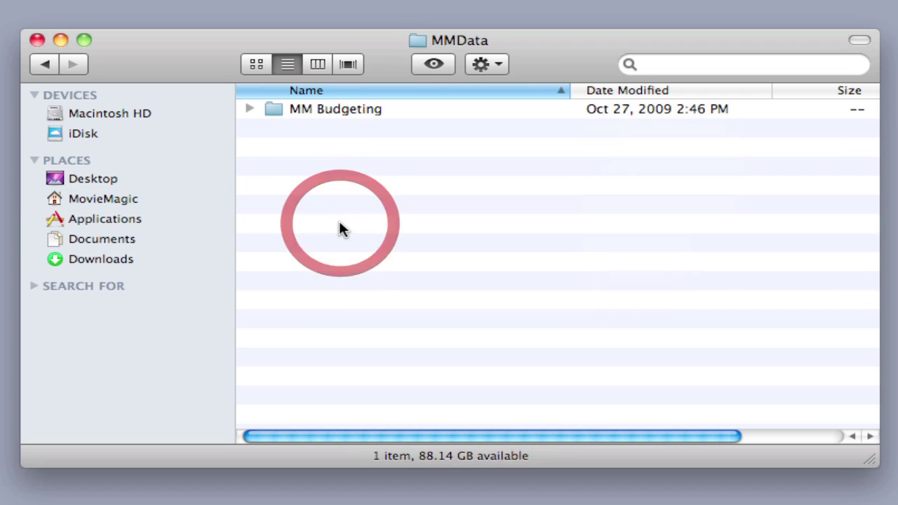
pyautogui.doubleClick(273, 111)
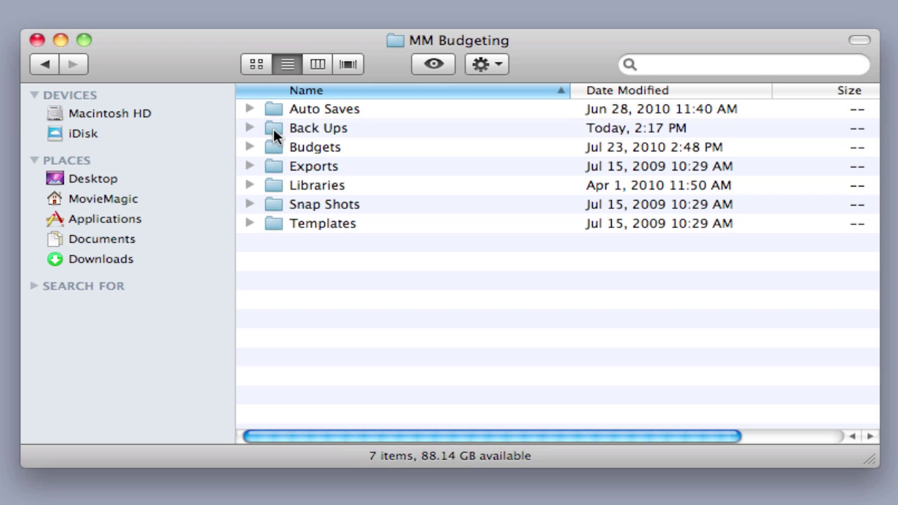
pyautogui.doubleClick(273, 129)
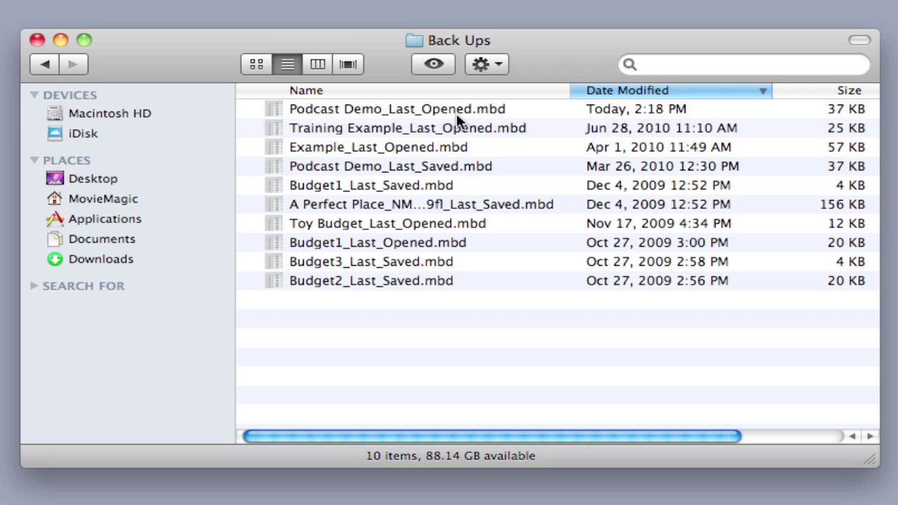
# Step: Open the Podcast Demo_Last_Opened.mbd backup on its TopSheet, net total 26,297,182
pyautogui.doubleClick(278, 109)
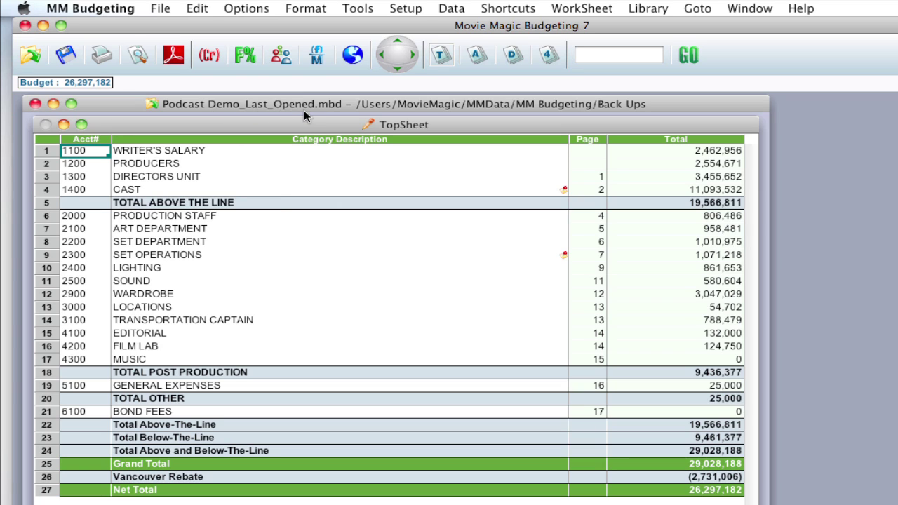
pyautogui.click(162, 8)
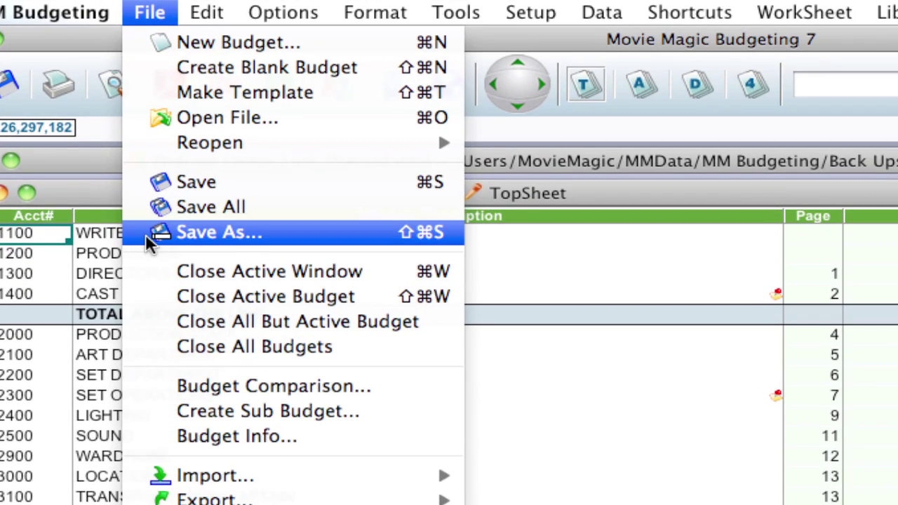
pyautogui.click(145, 234)
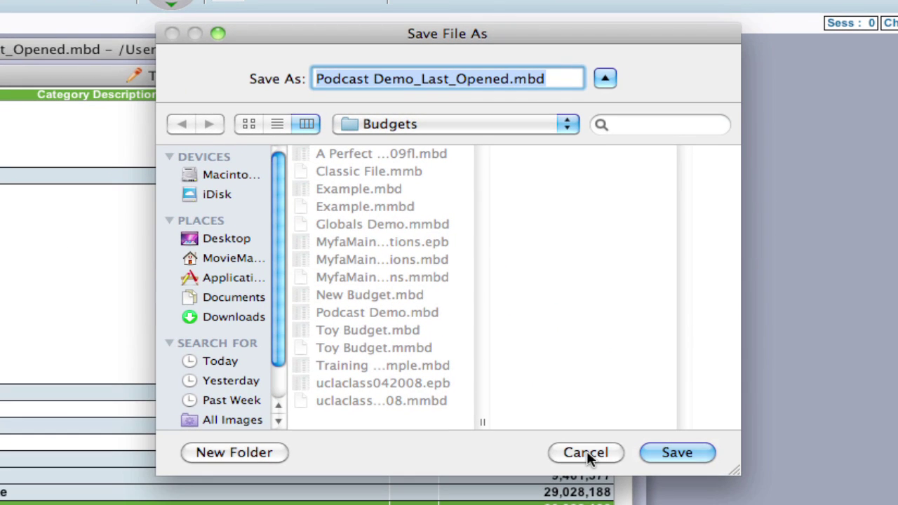
pyautogui.click(587, 453)
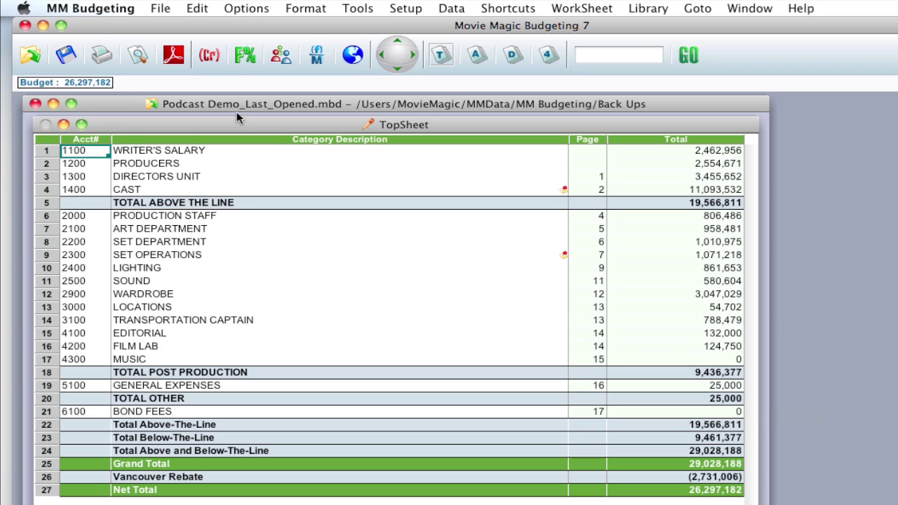
pyautogui.click(241, 9)
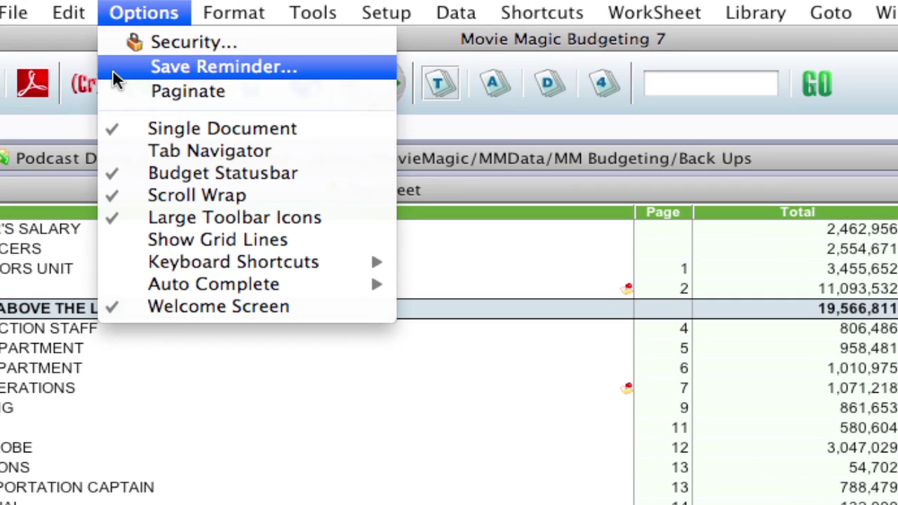
pyautogui.click(113, 71)
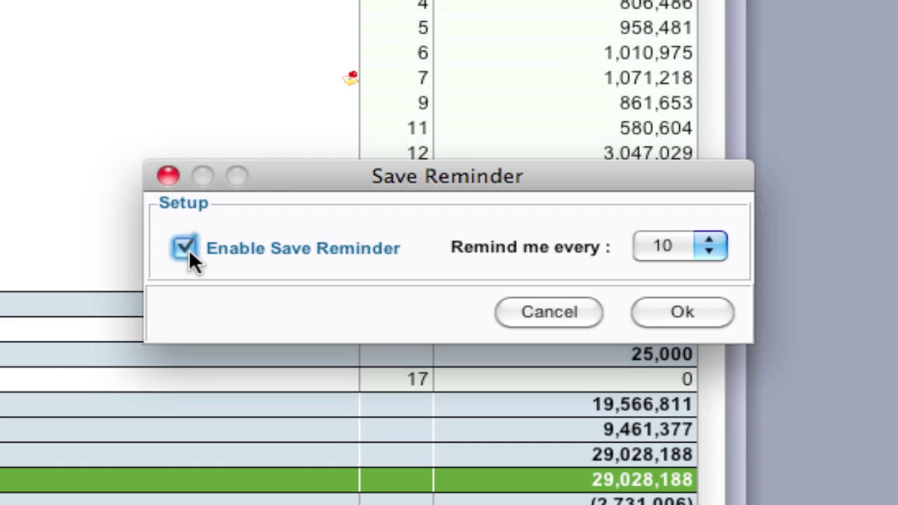
pyautogui.click(186, 248)
pyautogui.click(186, 249)
pyautogui.click(695, 257)
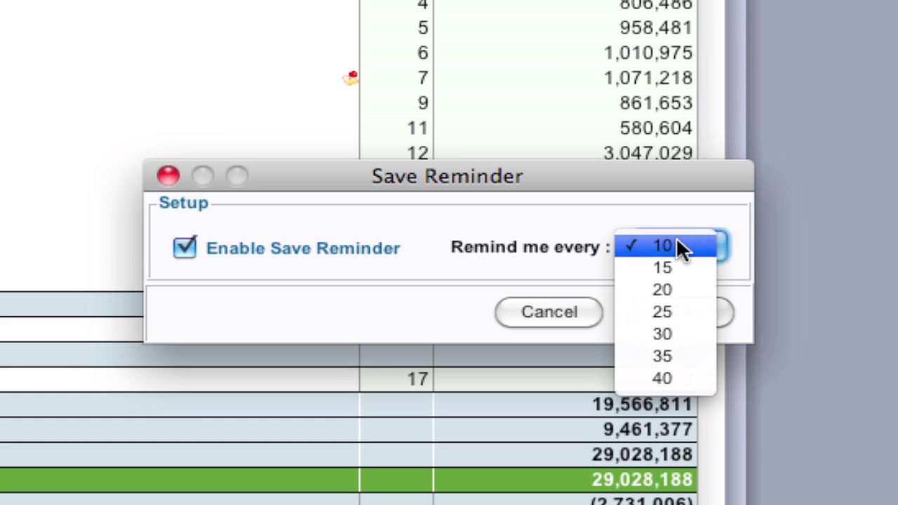
pyautogui.click(499, 246)
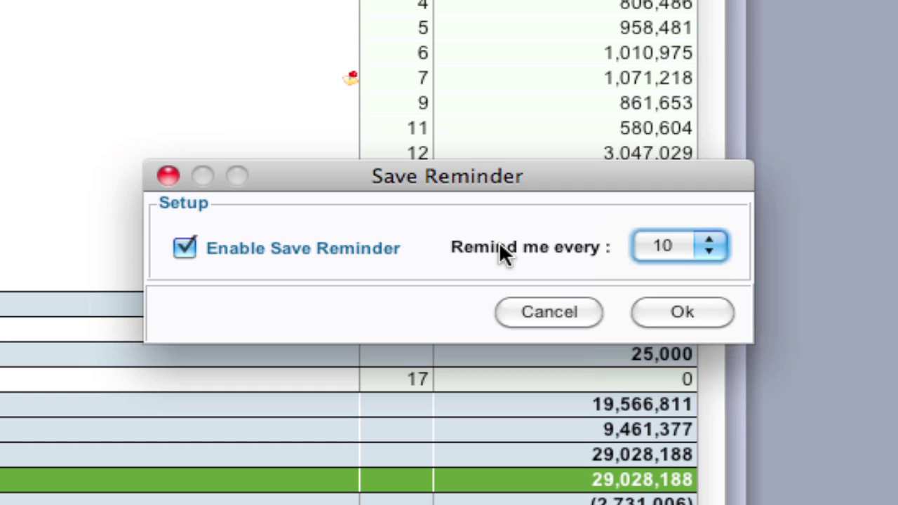
pyautogui.click(539, 309)
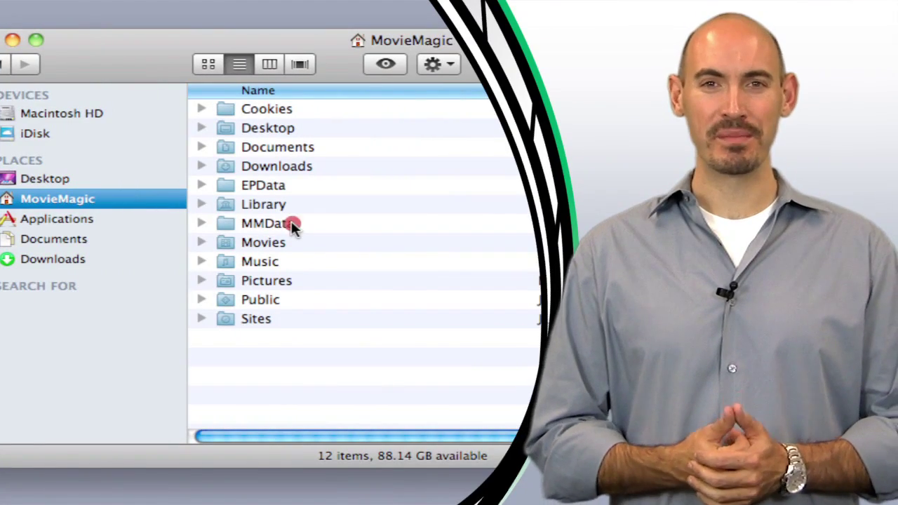
# Step: Enter the MovieMagic MMData folder, which holds only the MM Budgeting folder
pyautogui.doubleClick(291, 222)
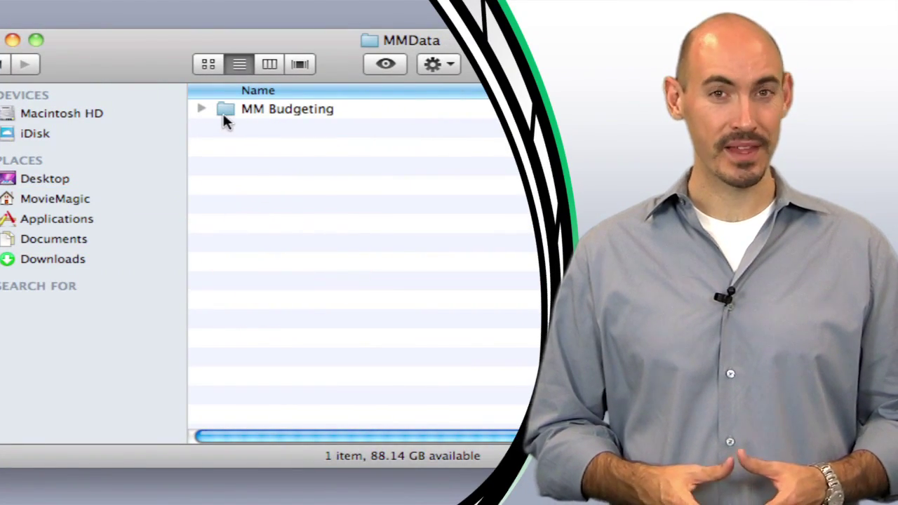